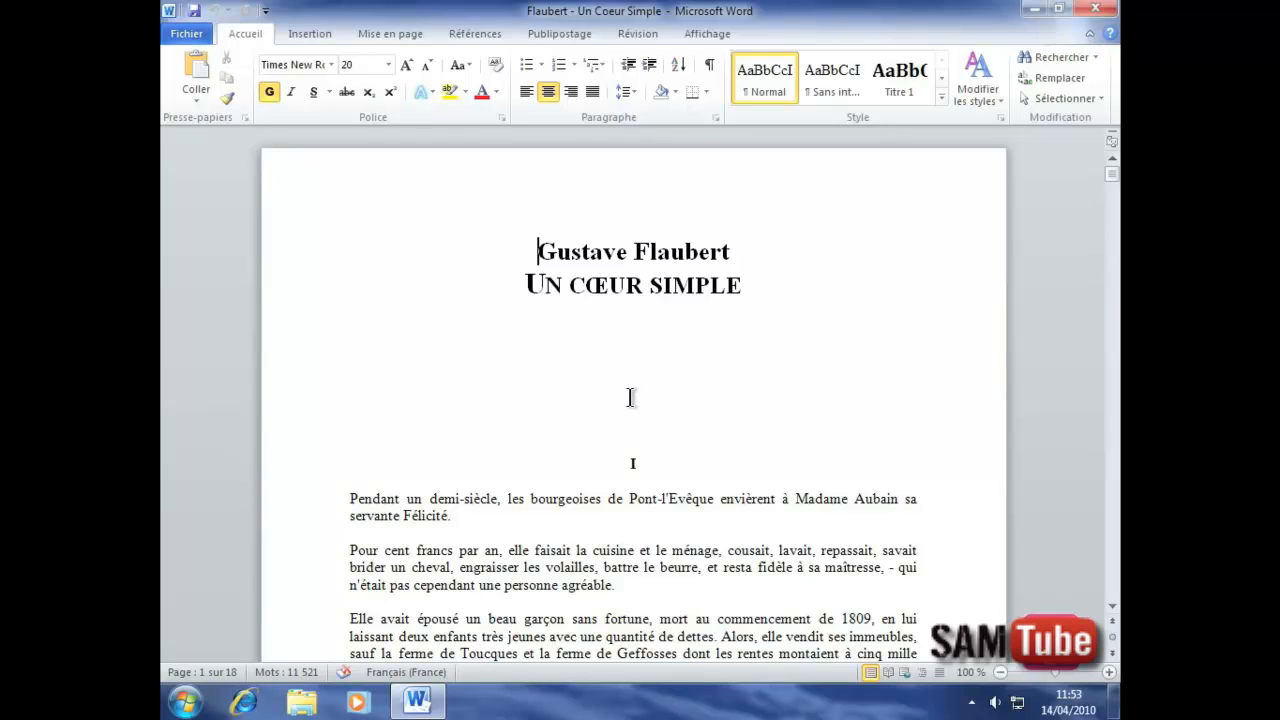
Mark the title "Un cœur simple" as an index entry with the cross-reference "Titre du document" and bold page-number format
click(484, 36)
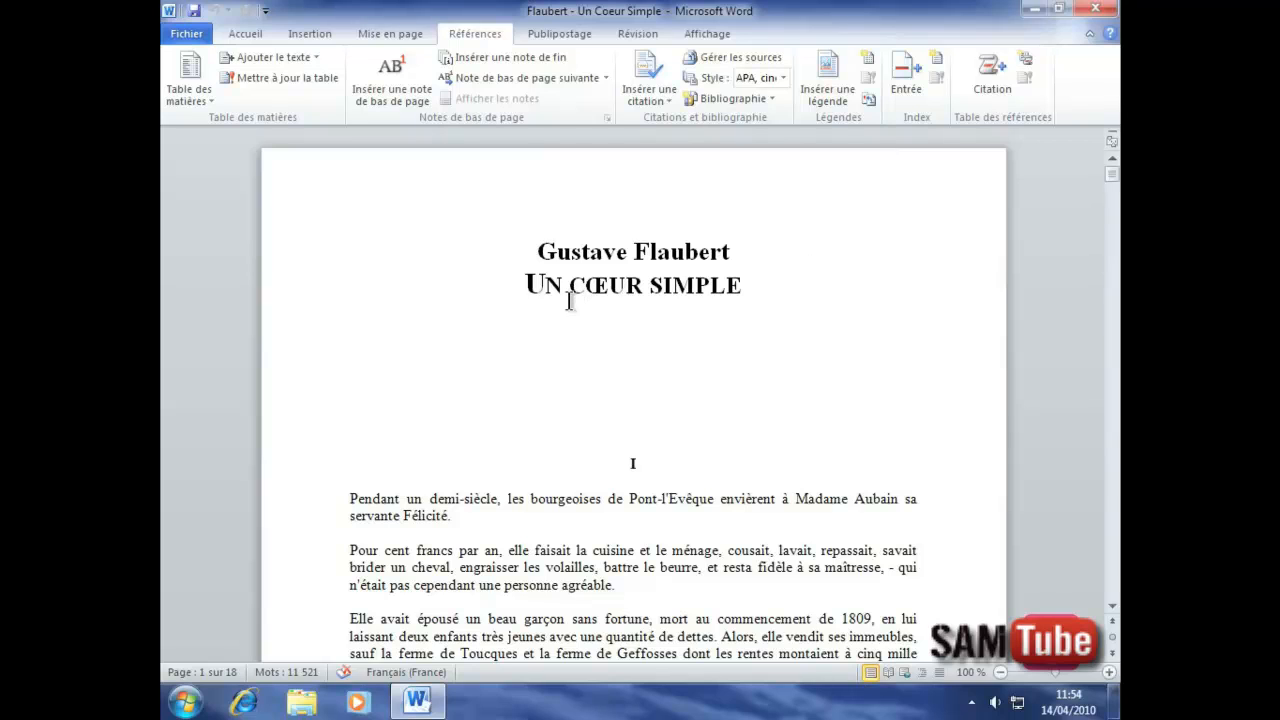
drag(524, 285, 727, 288)
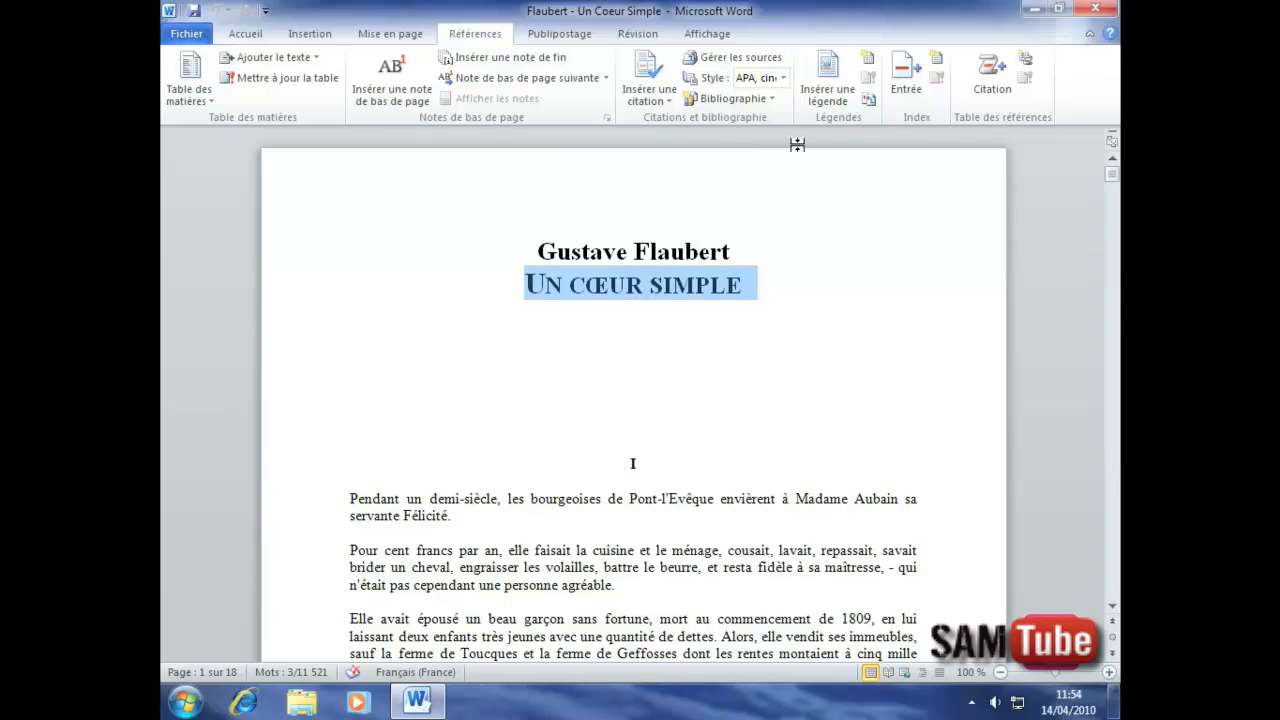
click(916, 86)
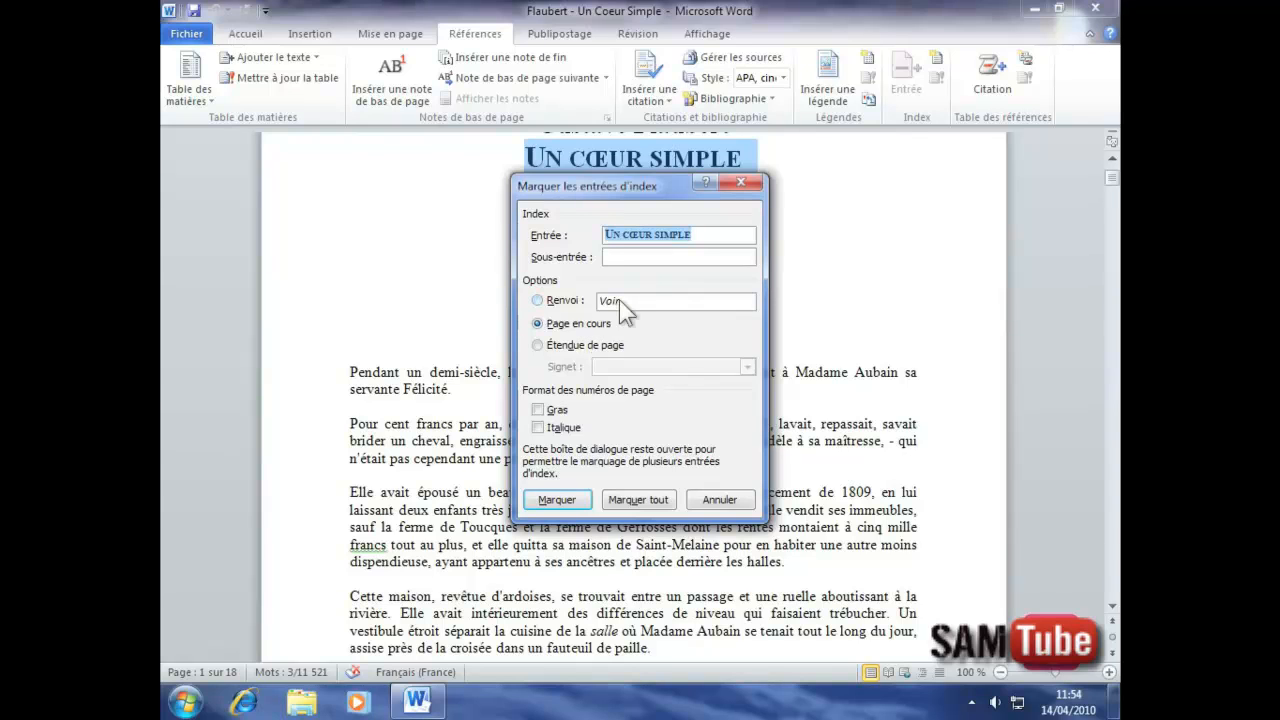
click(538, 301)
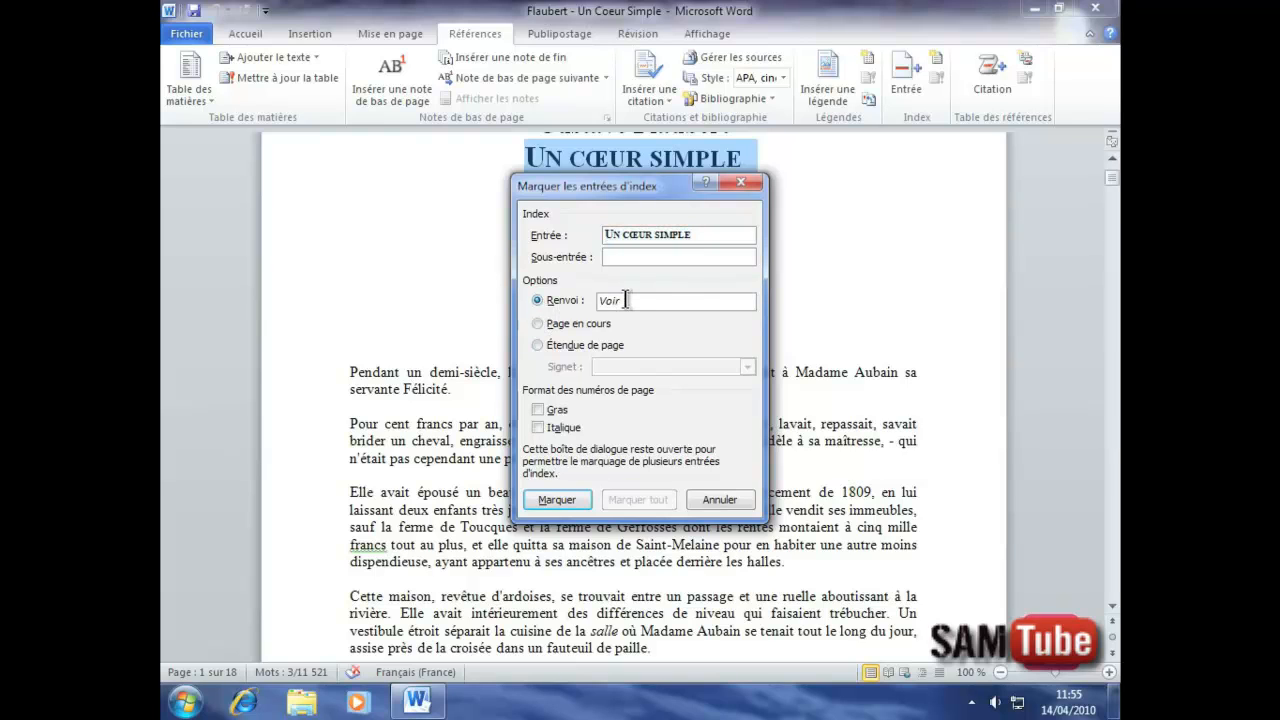
drag(628, 300, 598, 301)
text(Titre du document)
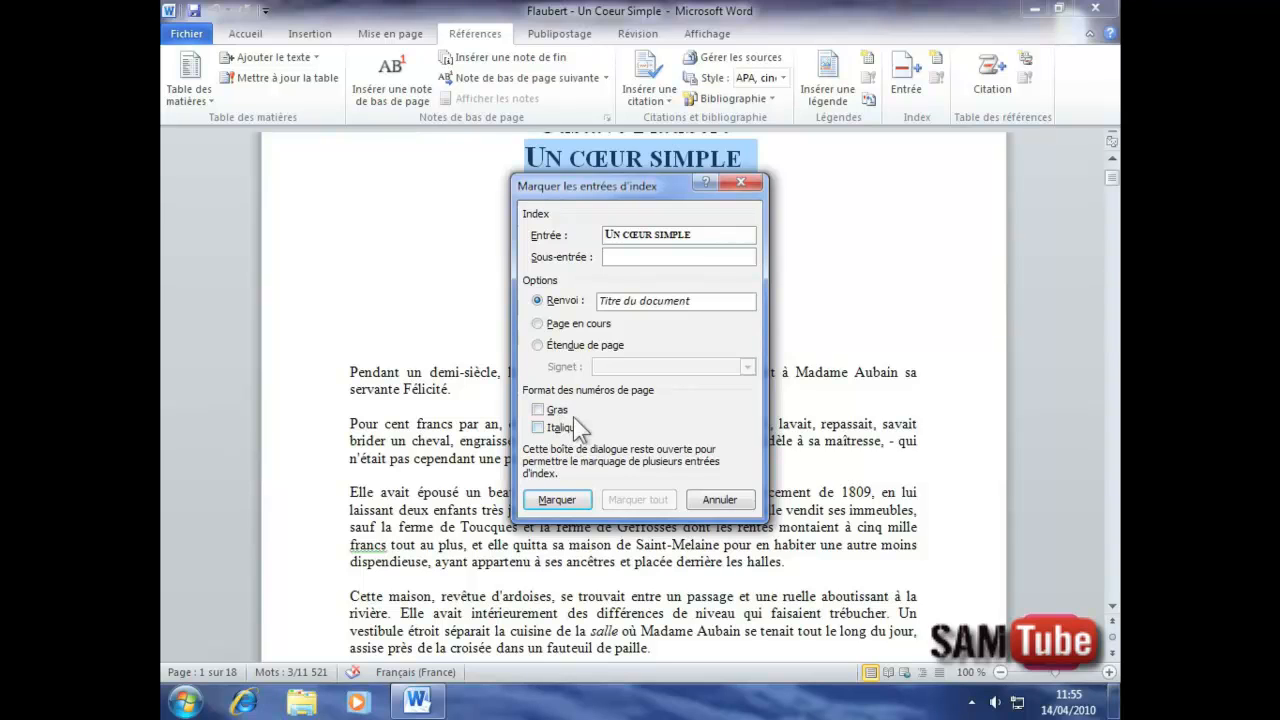
click(538, 411)
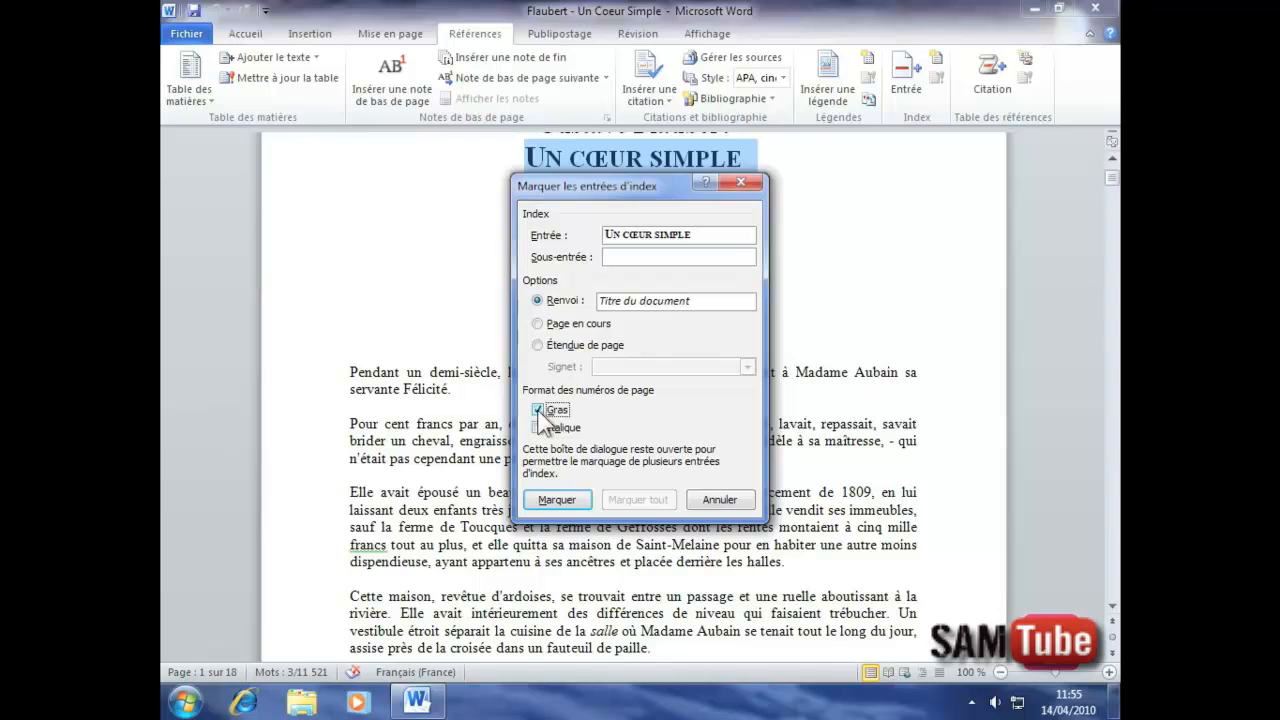
click(576, 502)
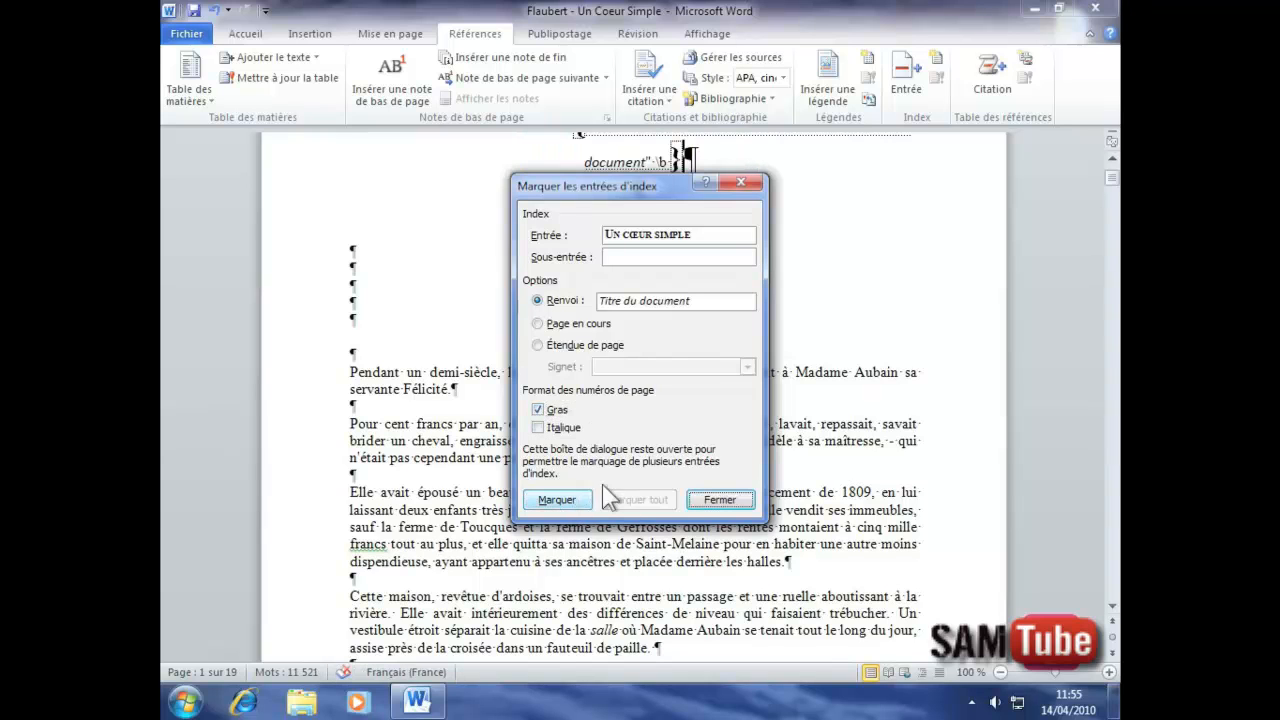
click(728, 502)
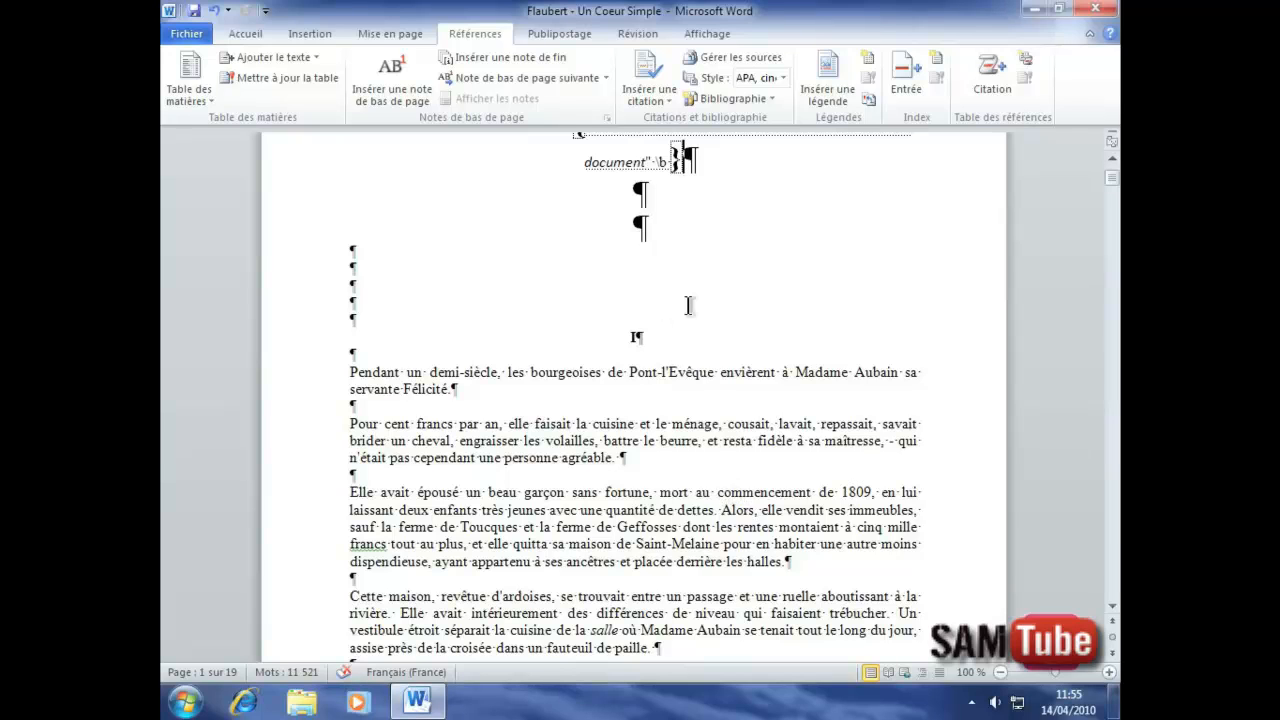
Mark the word "elle" in the paragraph beginning "Pour cent francs par an" as a current-page index entry
scroll(688, 303, down, 1)
scroll(688, 303, up, 4)
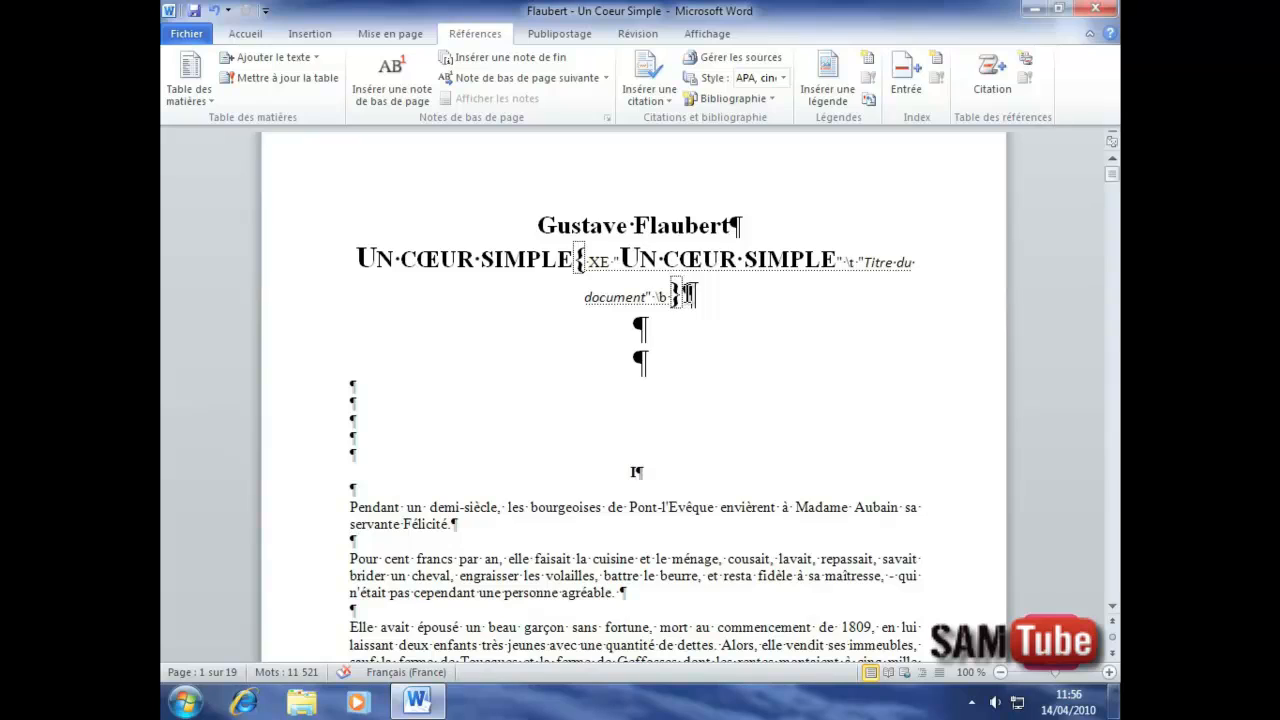
double_click(520, 559)
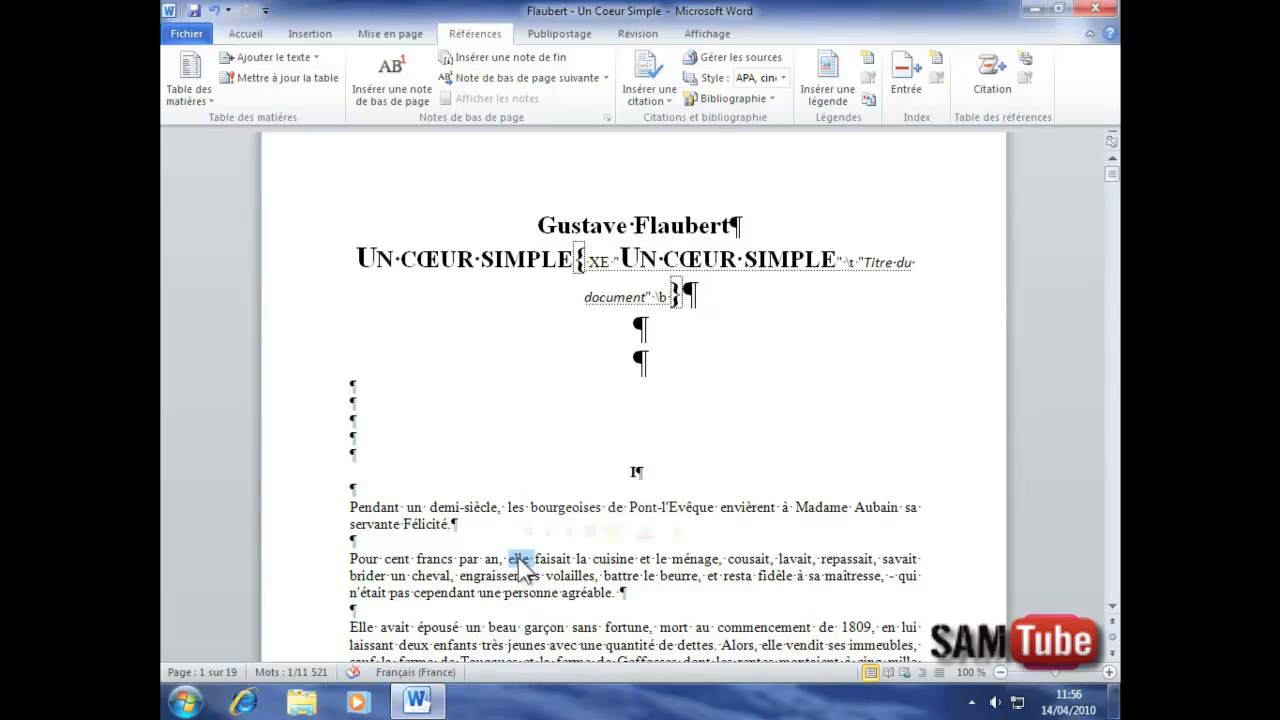
click(905, 80)
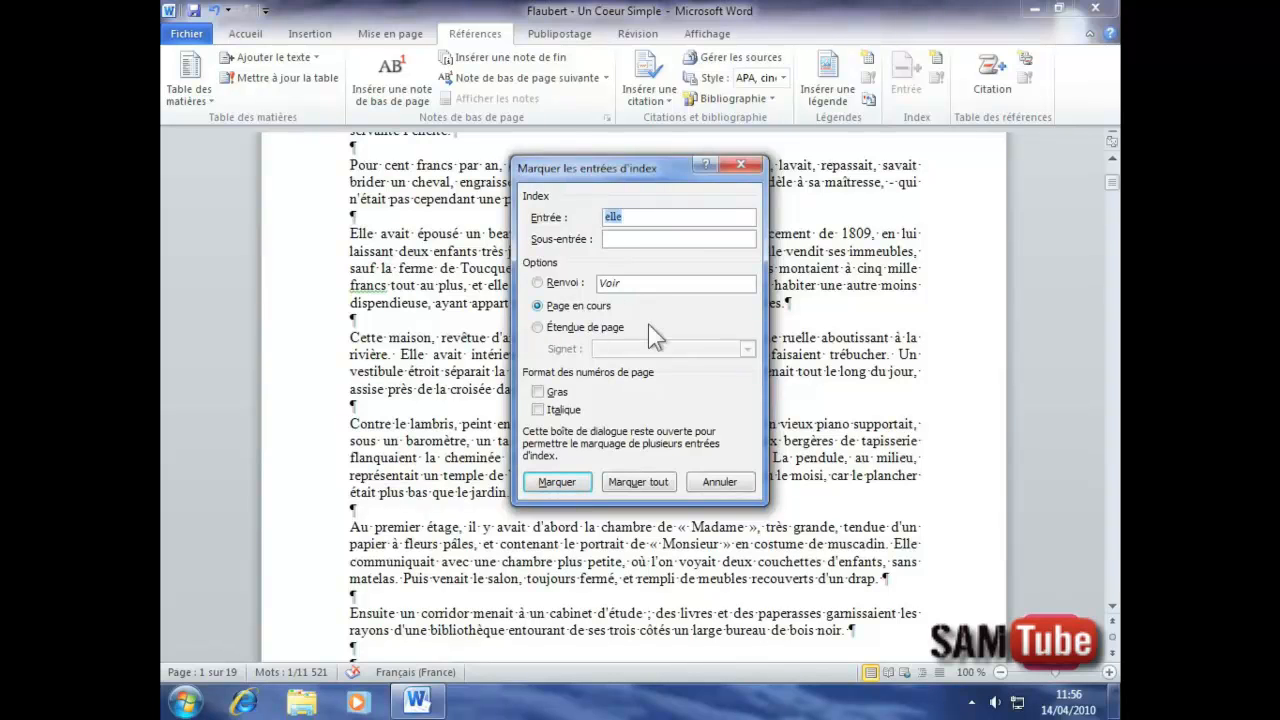
click(561, 484)
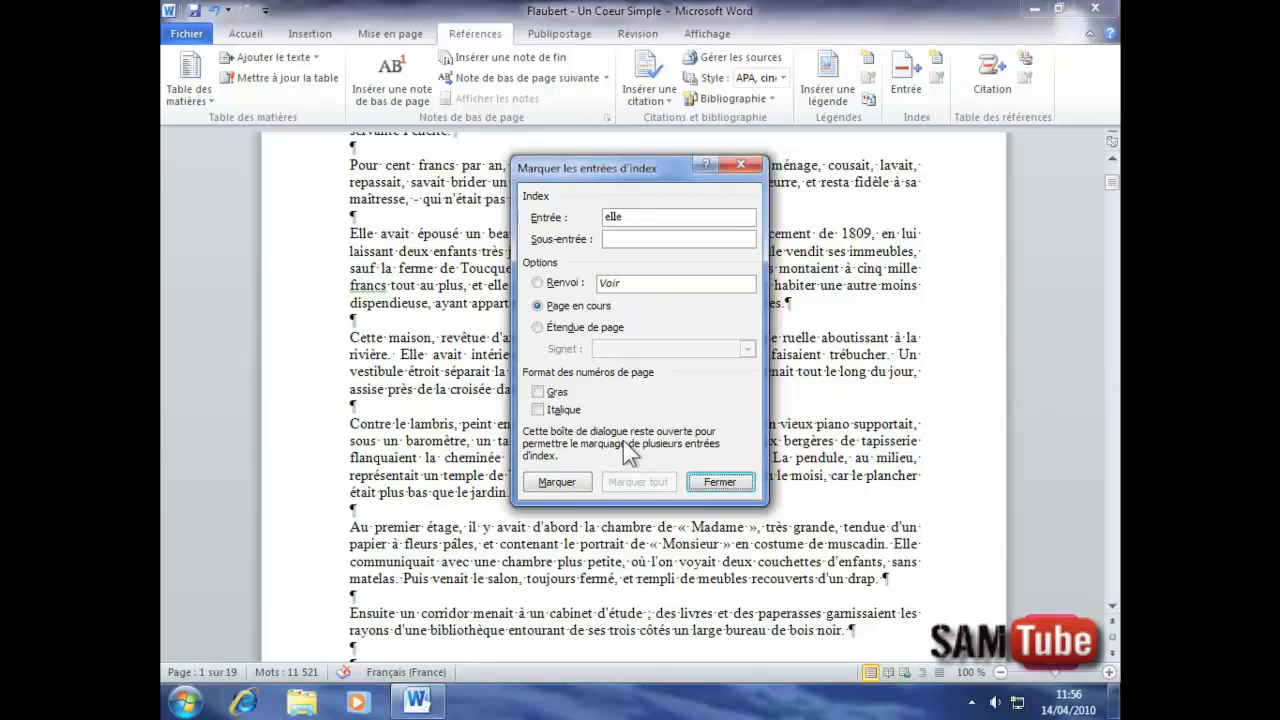
click(719, 481)
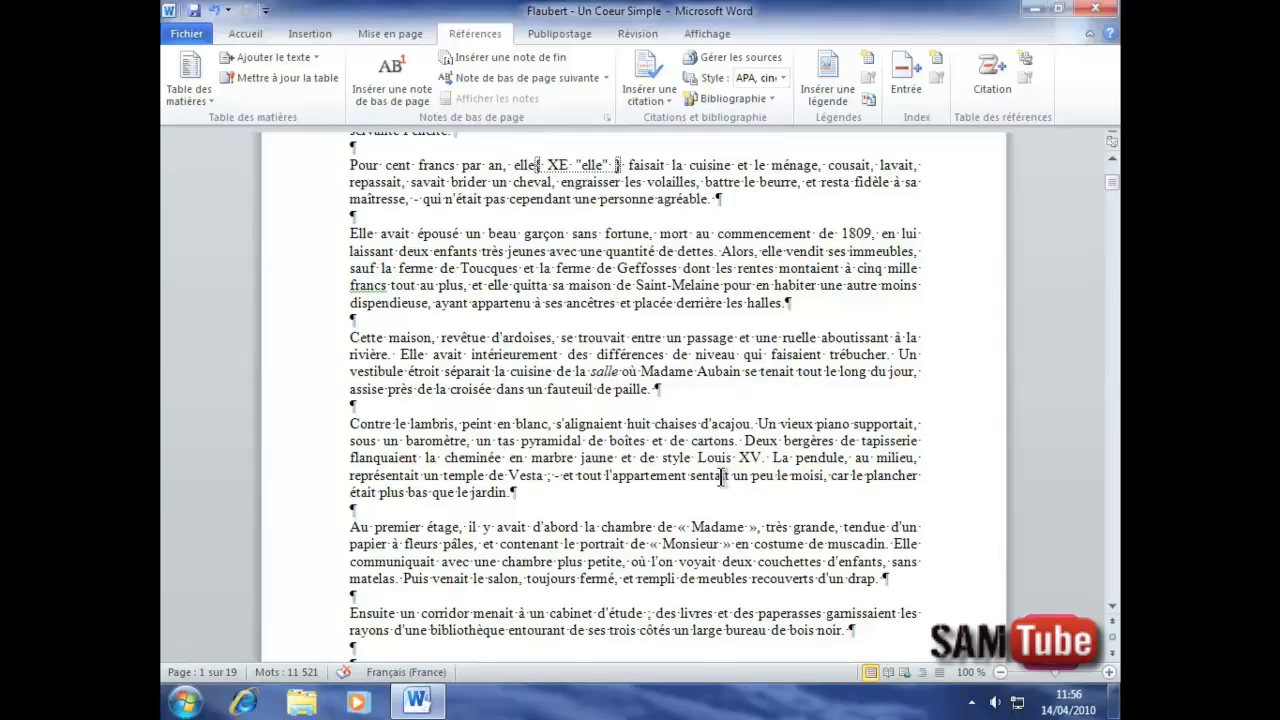
Insert six blank paragraphs above the author's name at the start of the document
scroll(722, 476, up, 8)
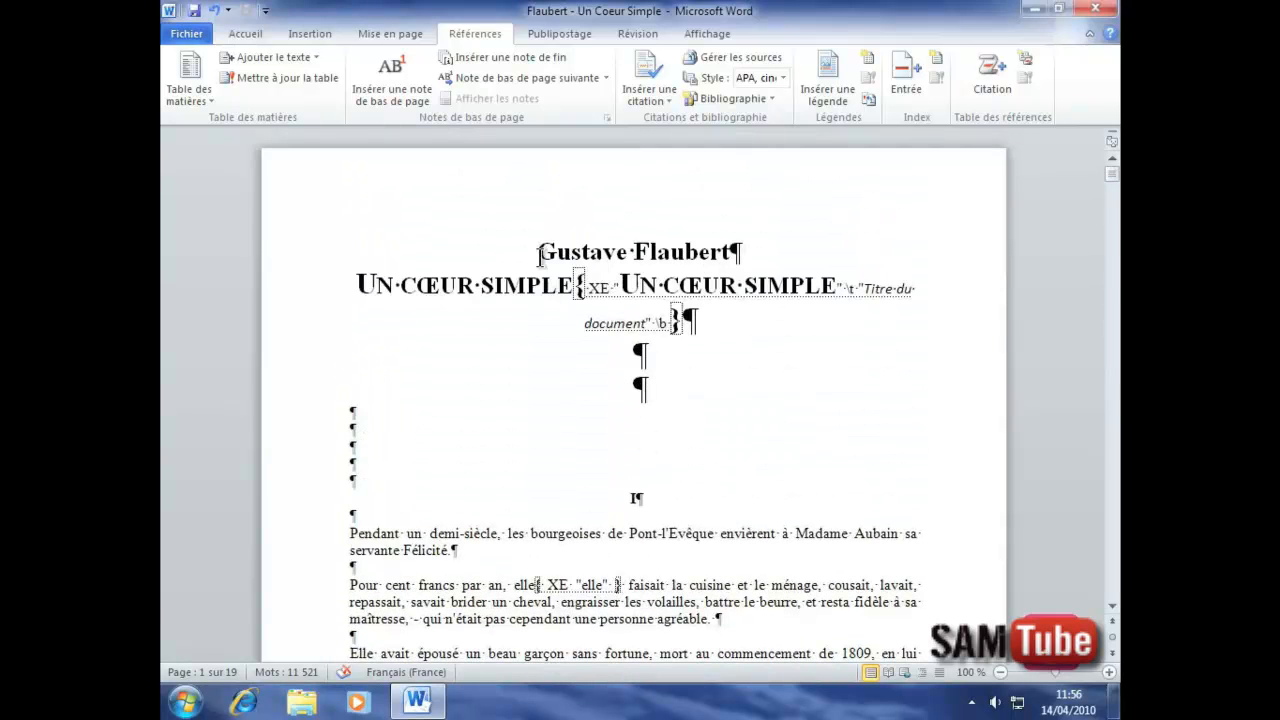
click(538, 254)
key(Return)
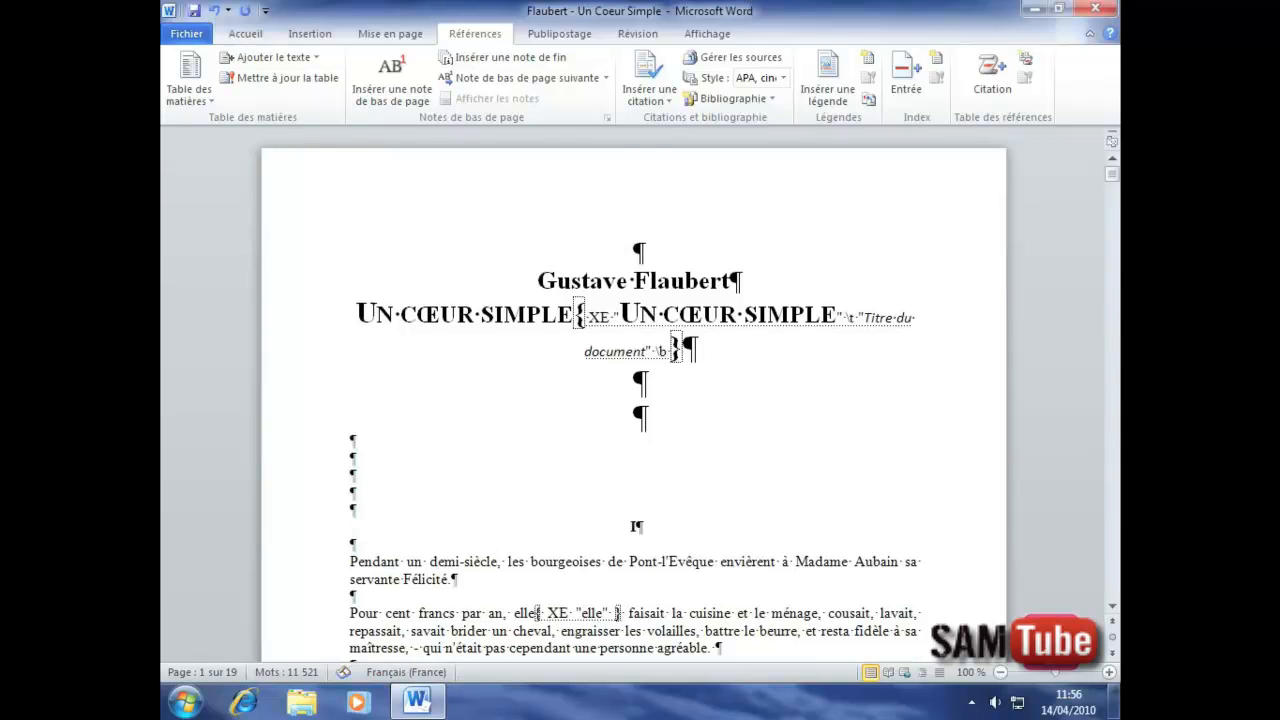
key(Return)
key(Return)
key(Return)
key(Return)
key(Return)
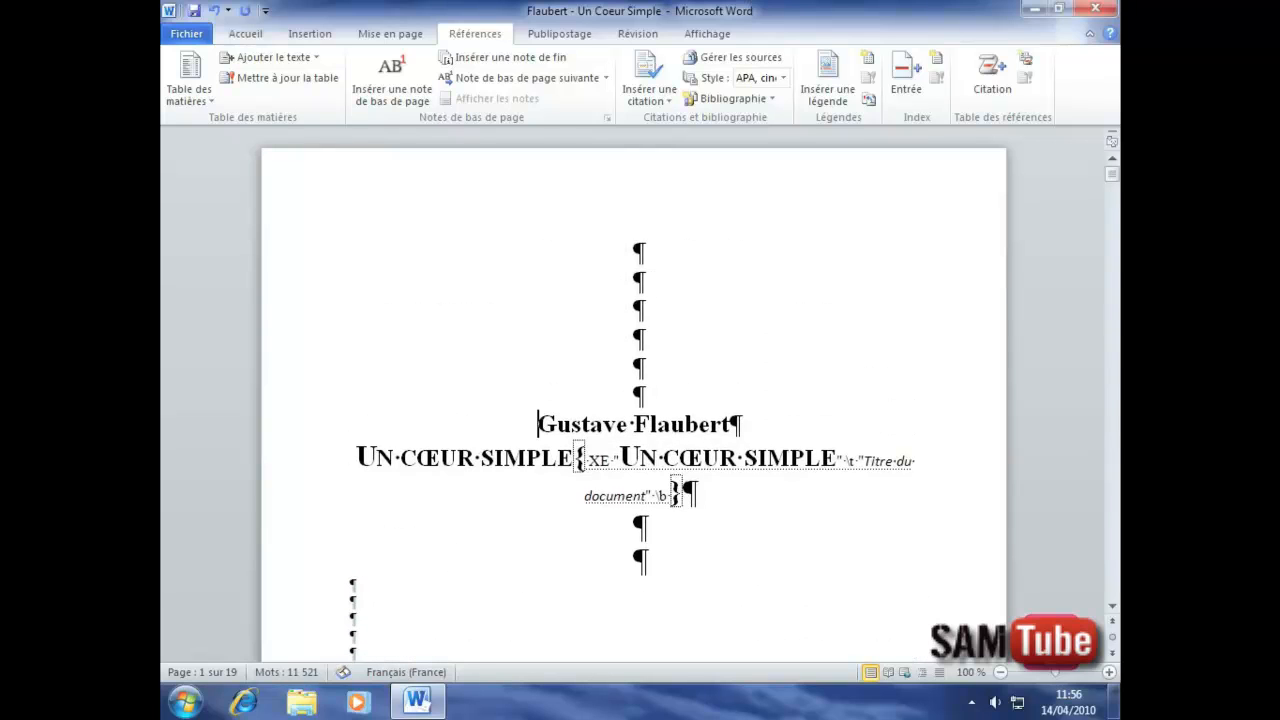
Insert an index at the first blank paragraph of the document, with right-aligned page numbers
click(603, 246)
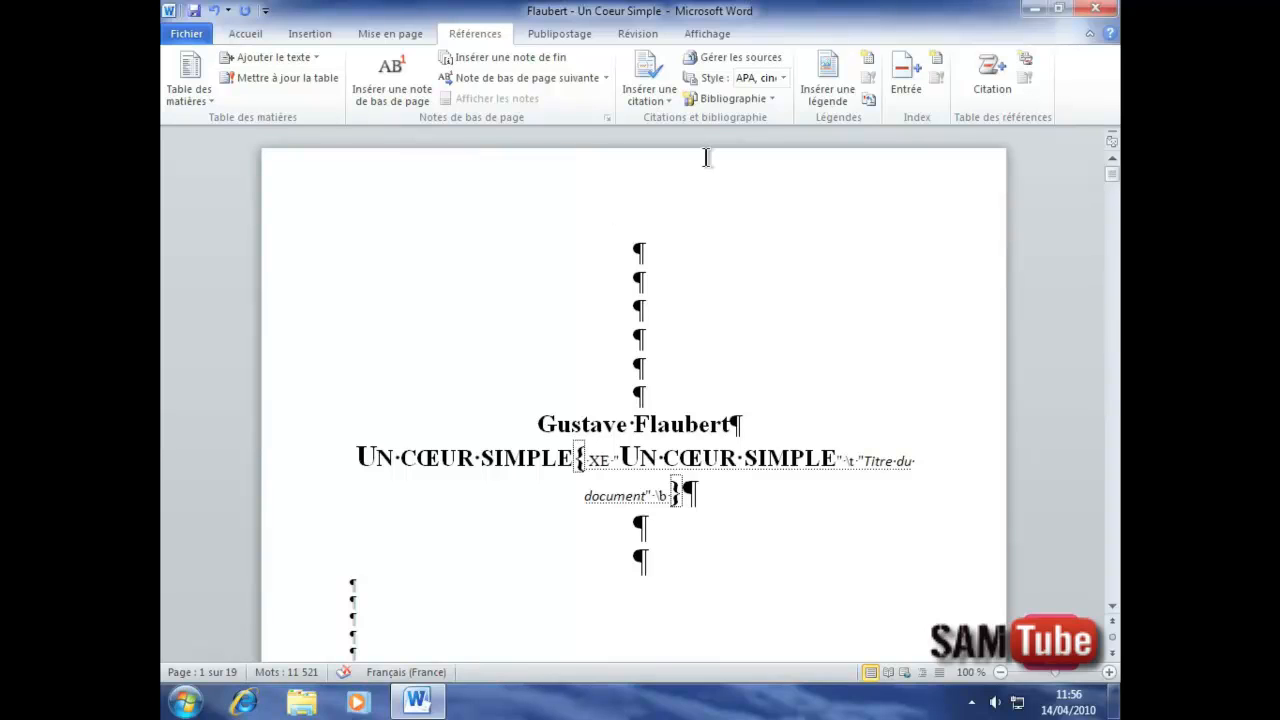
click(937, 57)
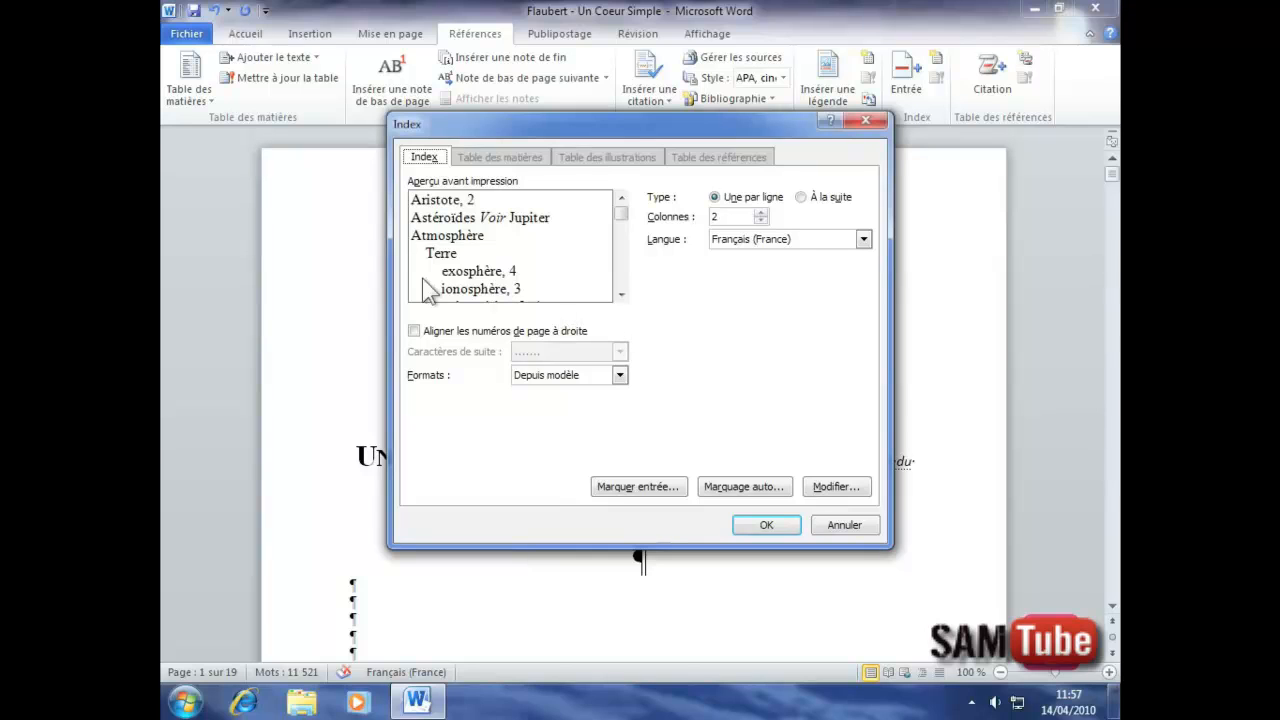
click(415, 332)
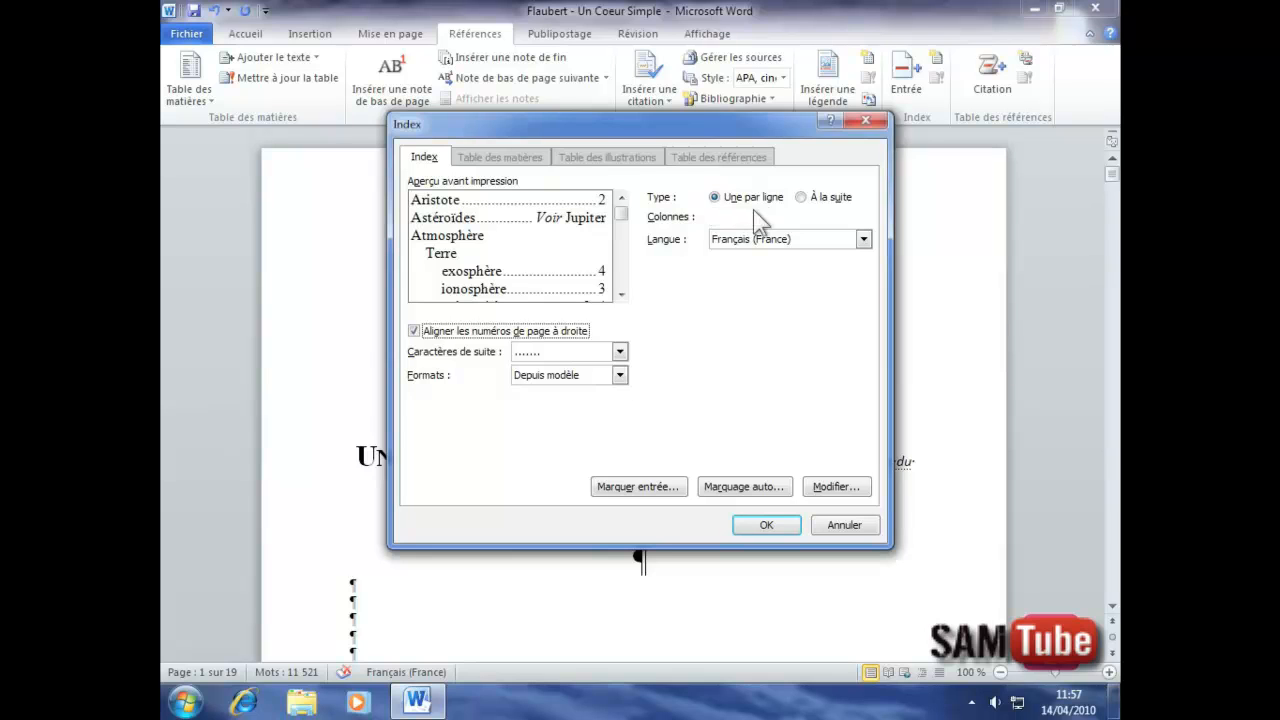
click(766, 525)
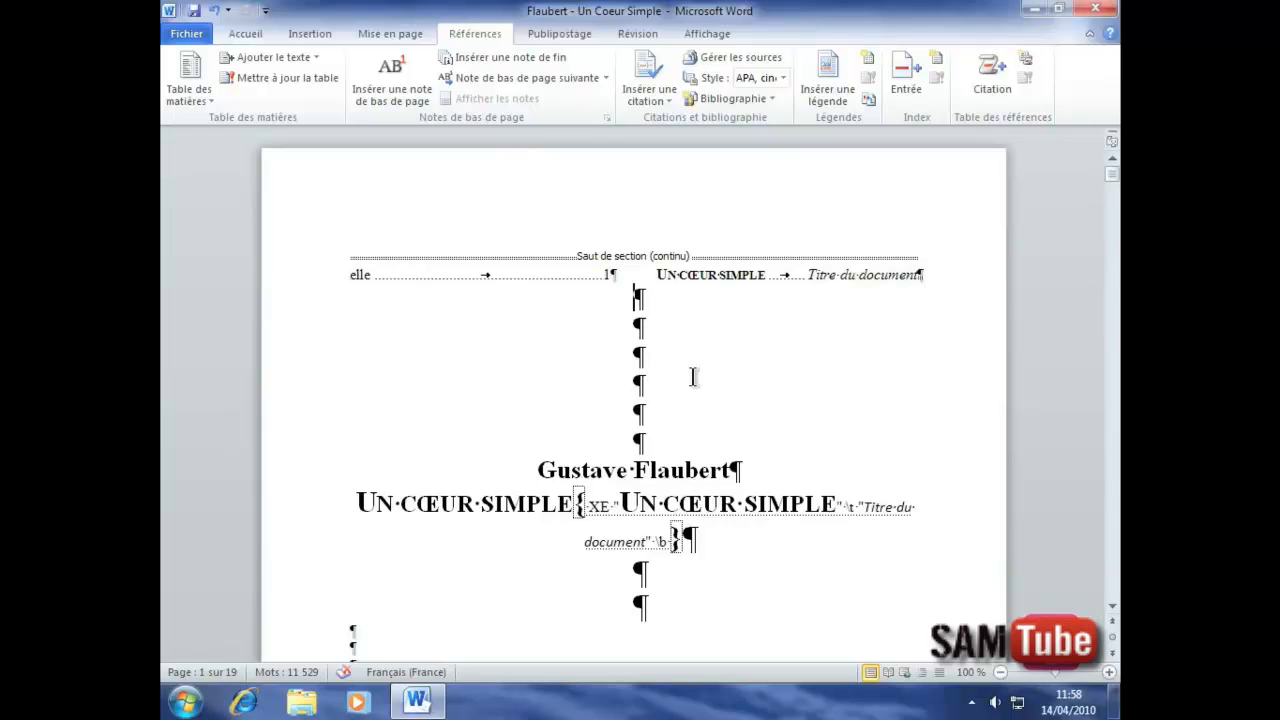
Mark all occurrences of the word "ferme" in the document as index entries
scroll(695, 365, down, 9)
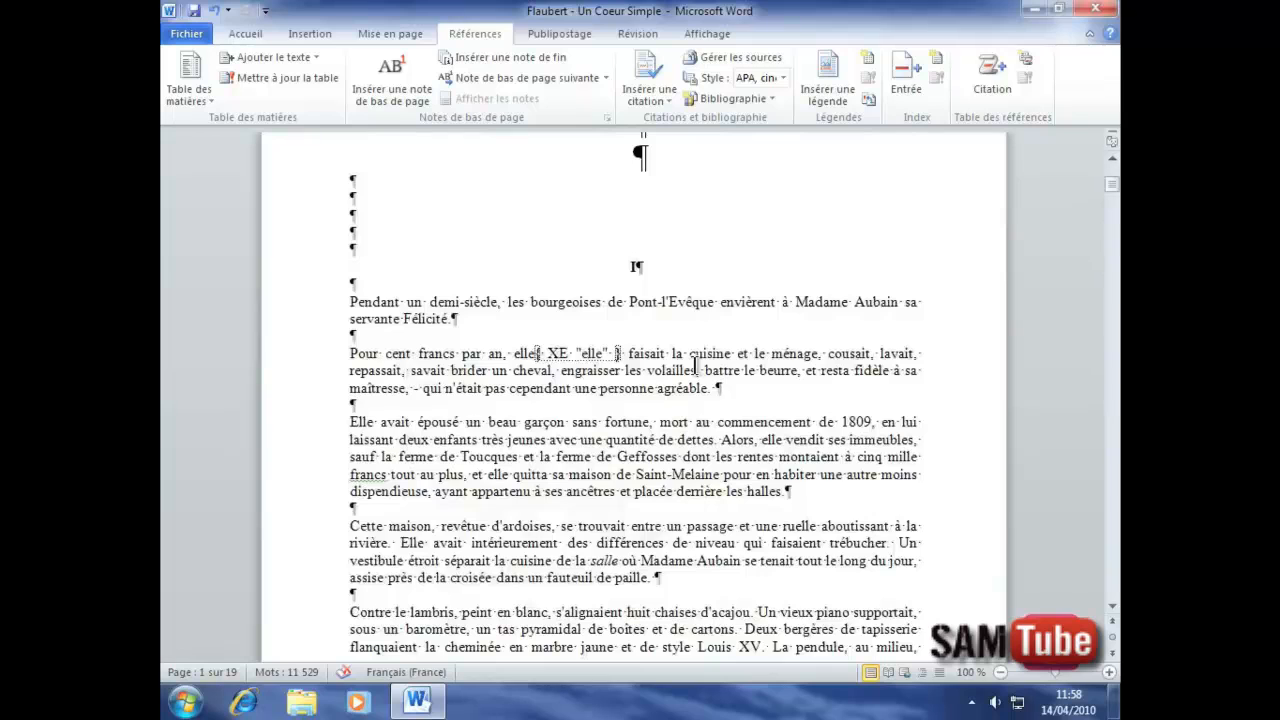
double_click(576, 457)
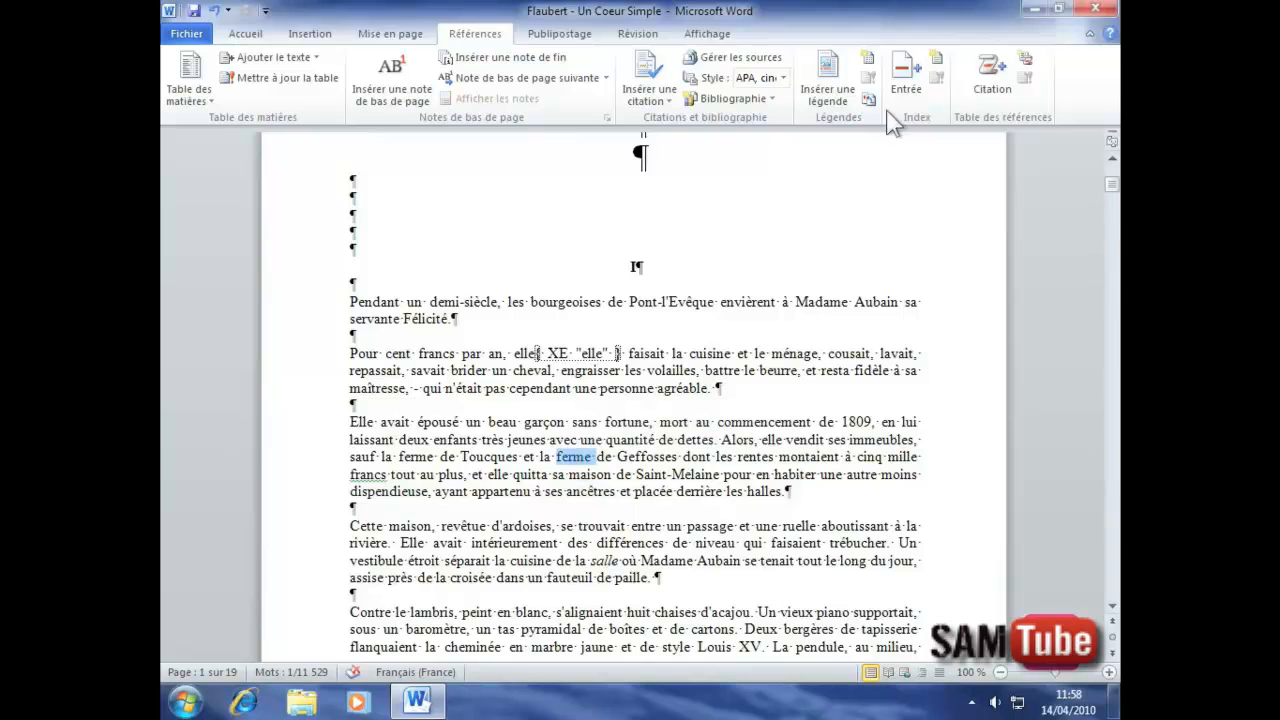
click(905, 80)
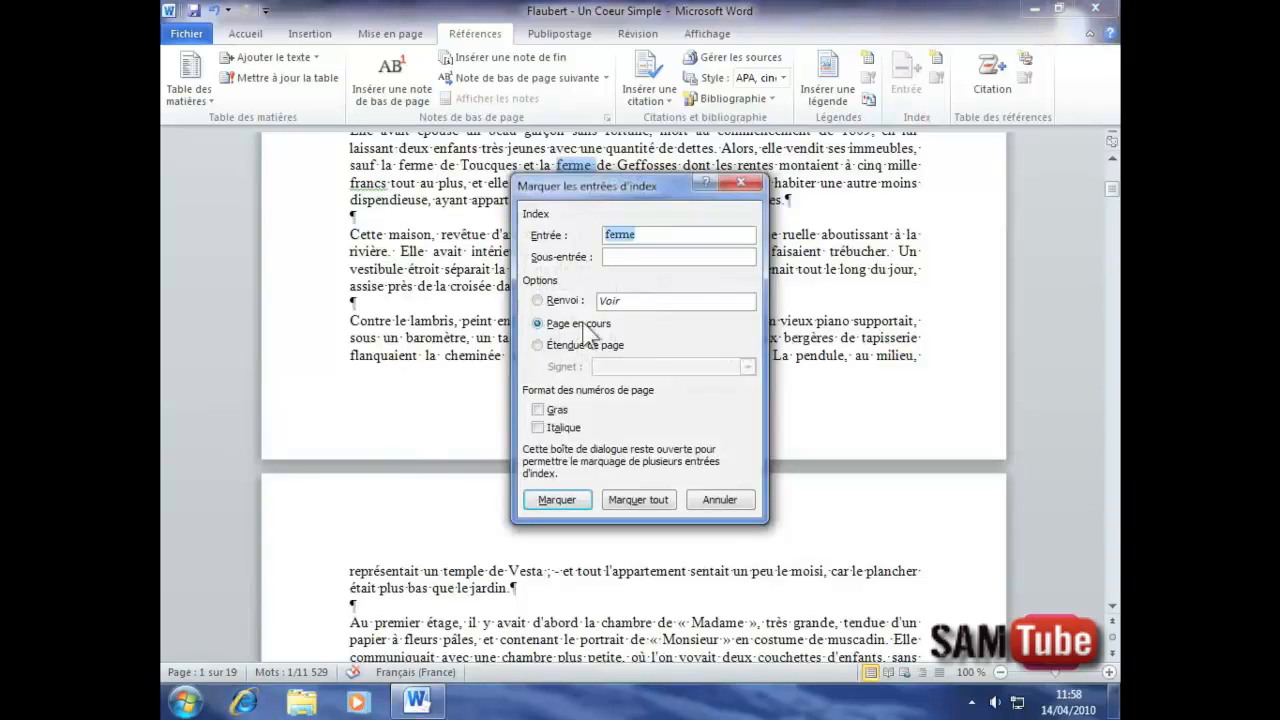
click(622, 501)
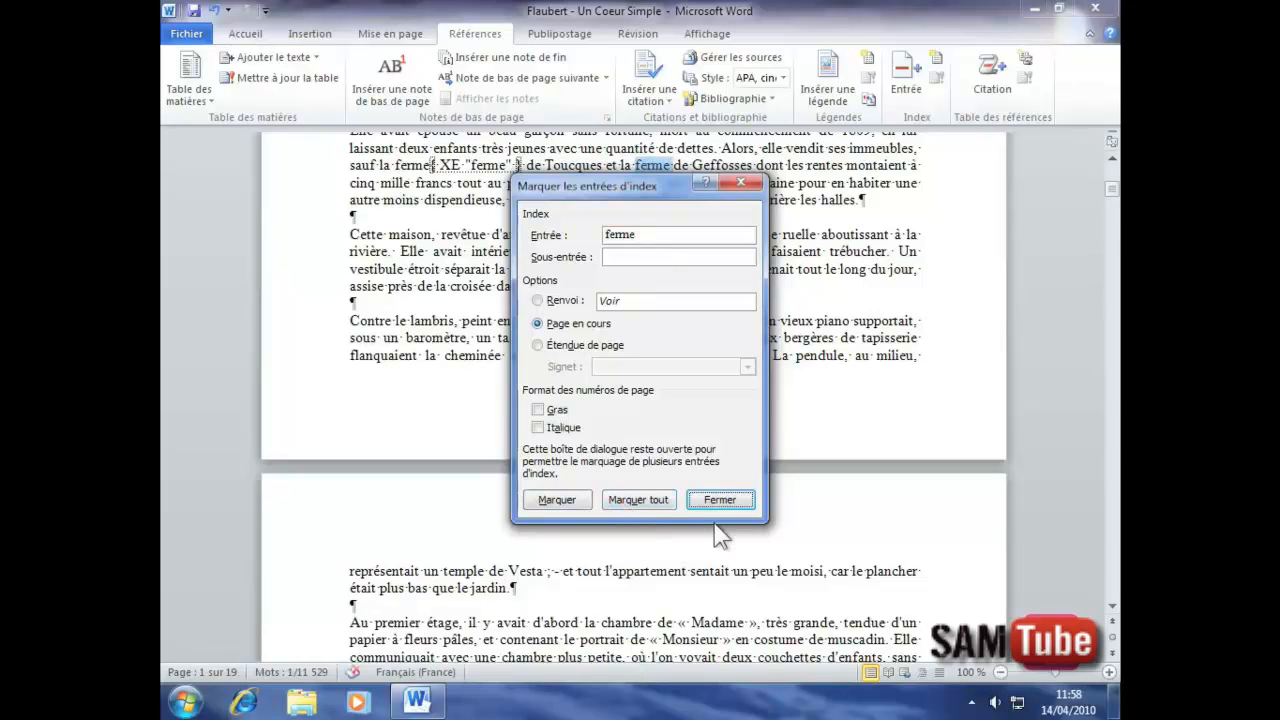
click(731, 500)
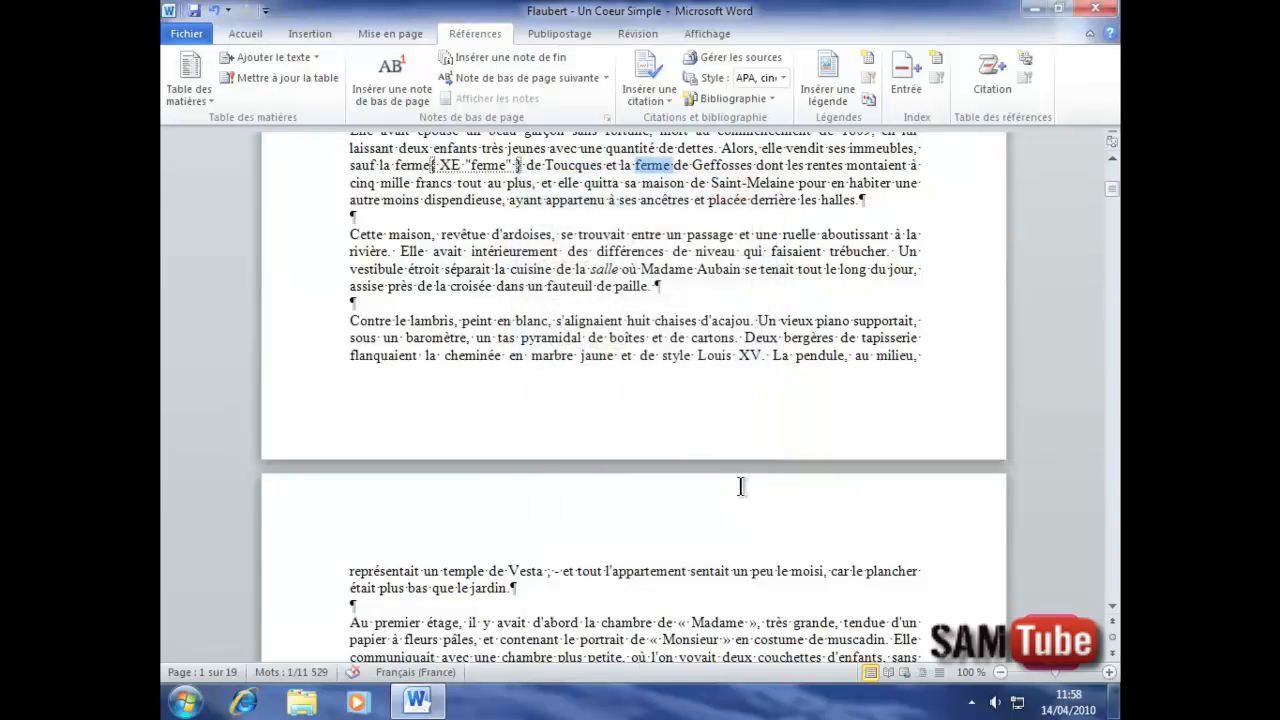
Update the index on the first page to include the newly marked entries
scroll(716, 400, up, 10)
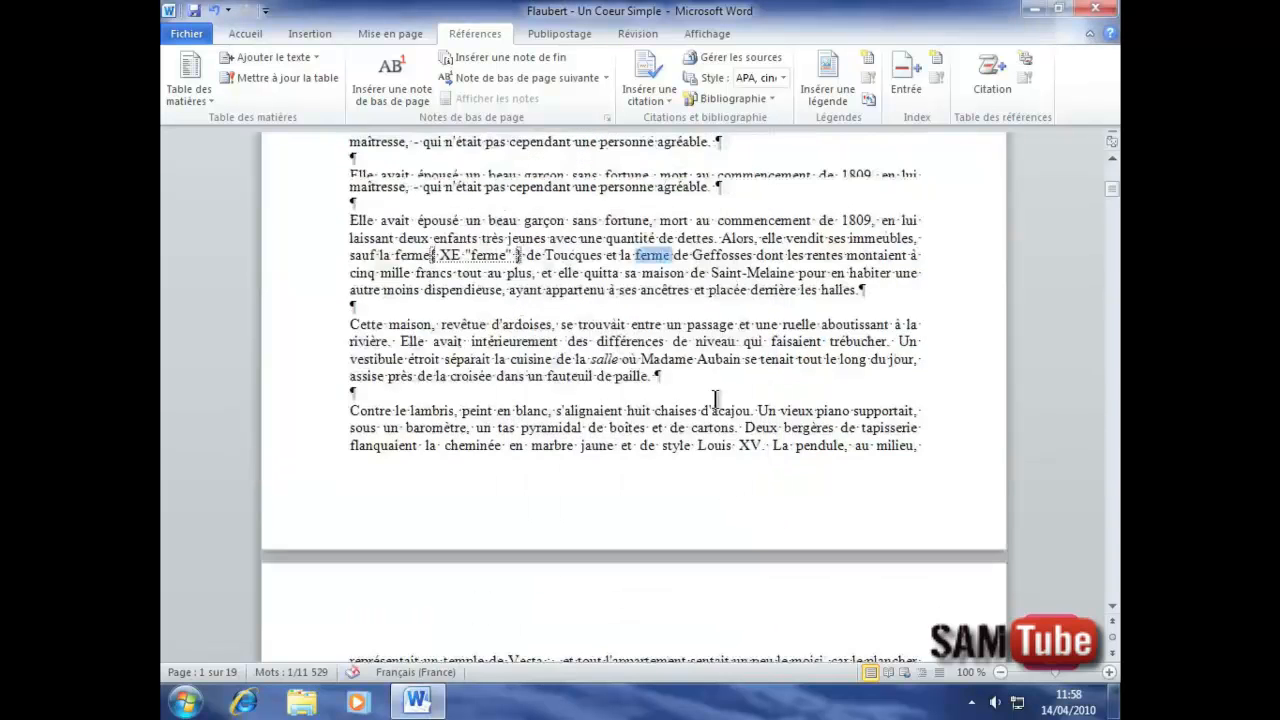
scroll(716, 400, up, 3)
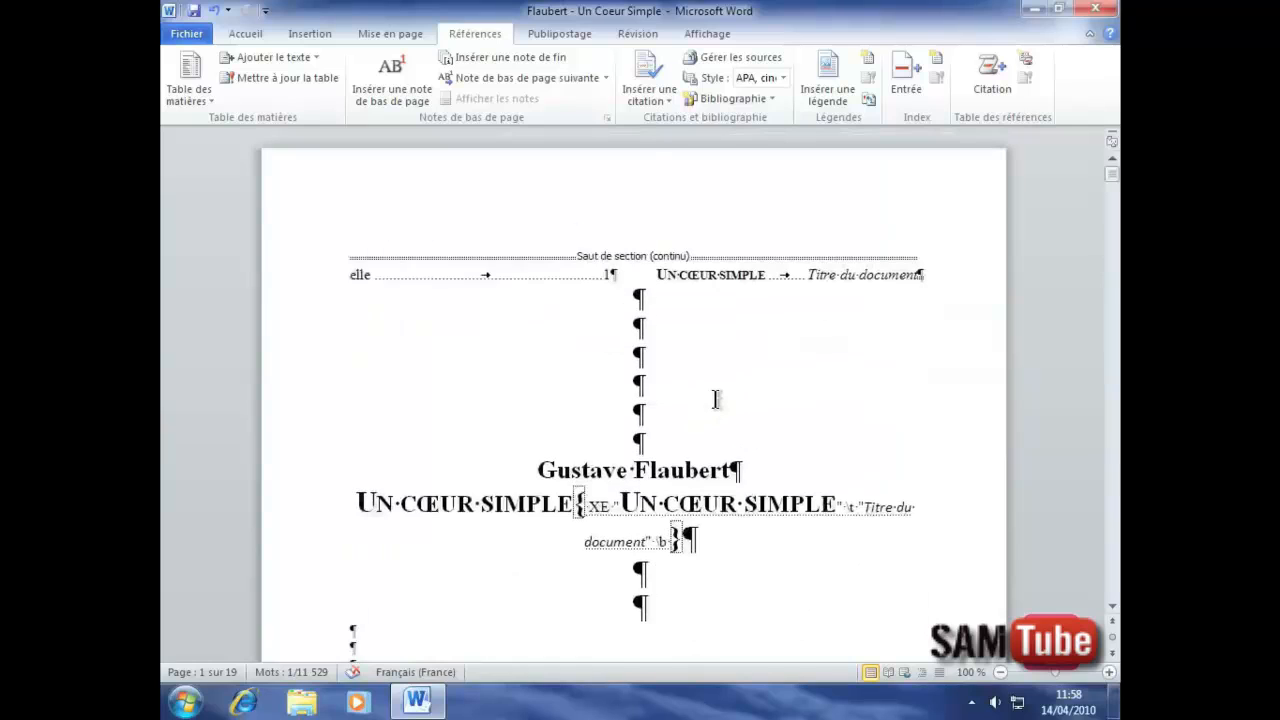
click(685, 278)
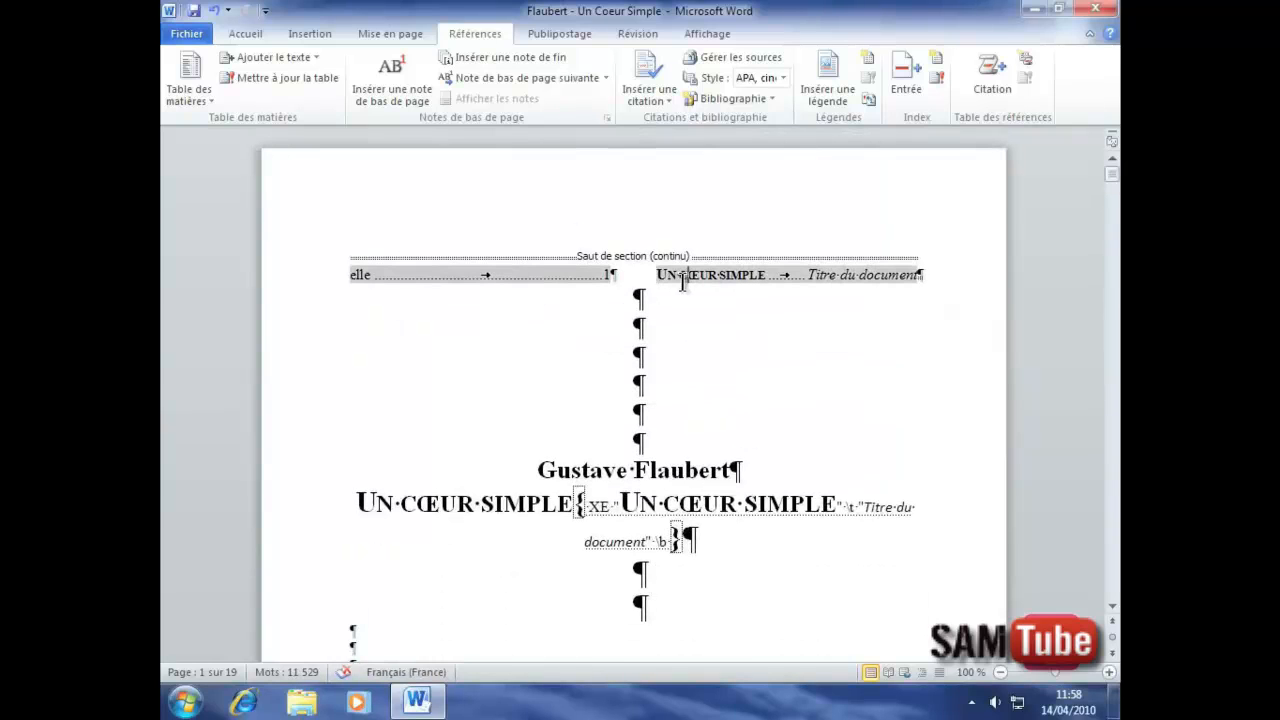
click(939, 76)
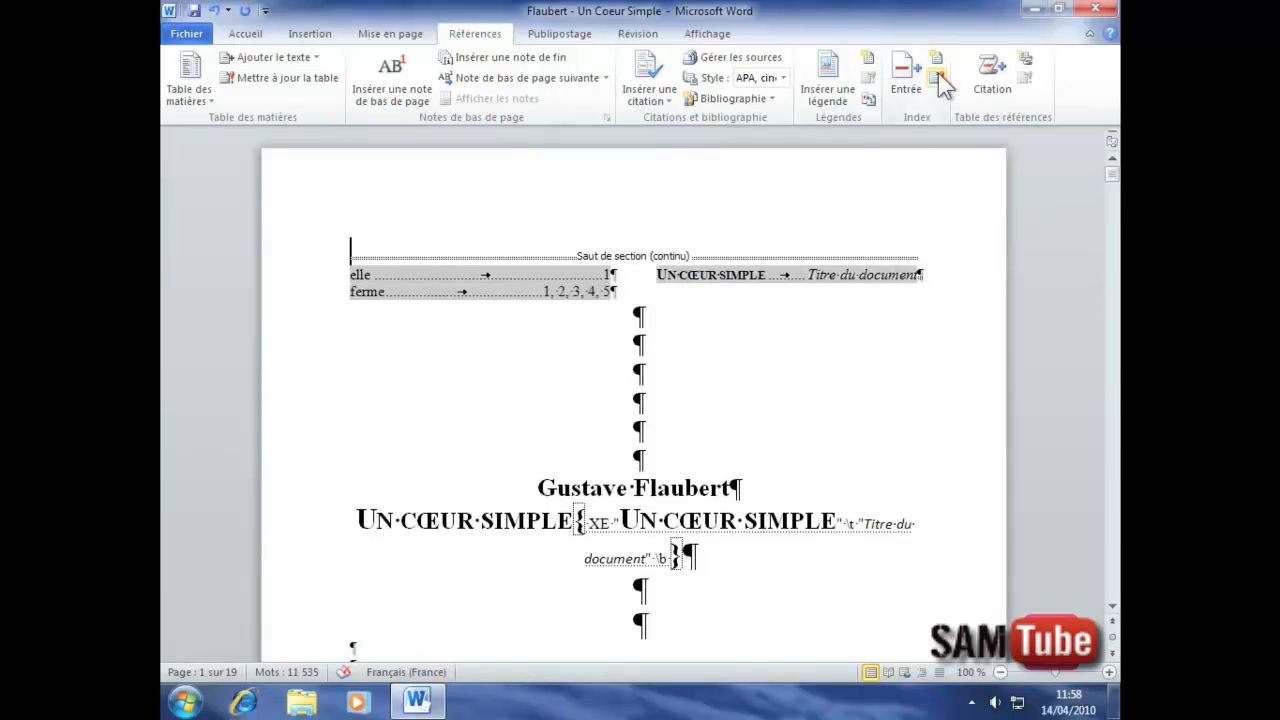